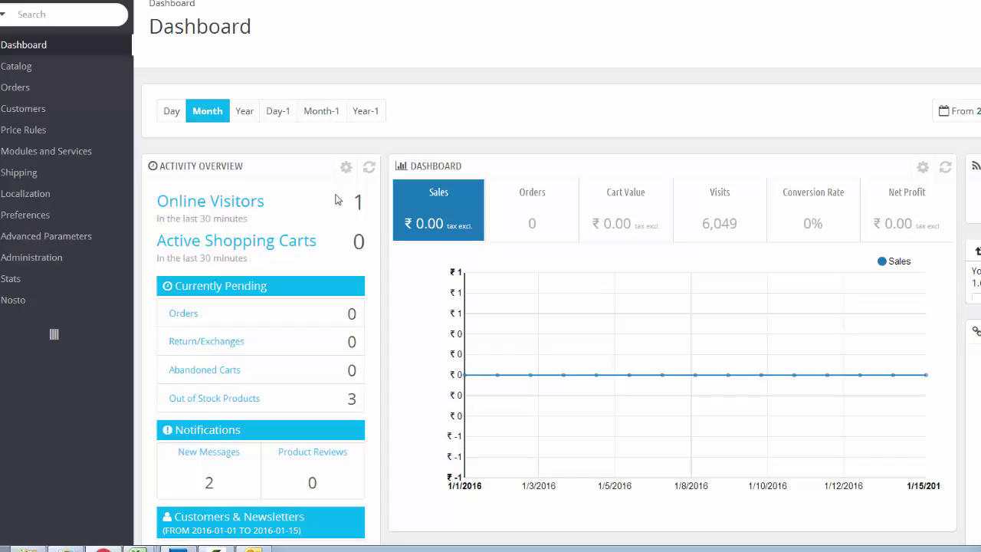
Step: Go to International > Localization to show the localization pack import form
mouse_move(46, 193)
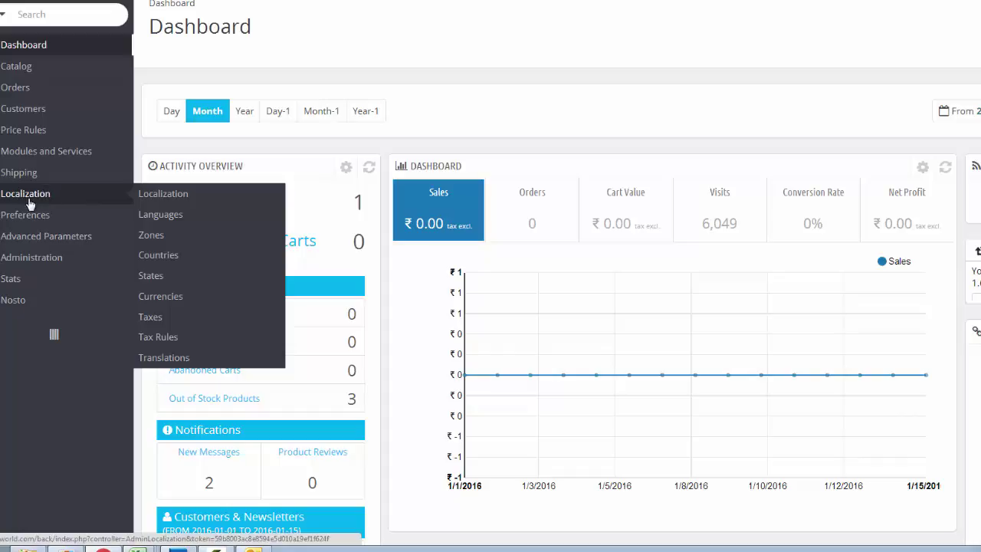
left_click(171, 196)
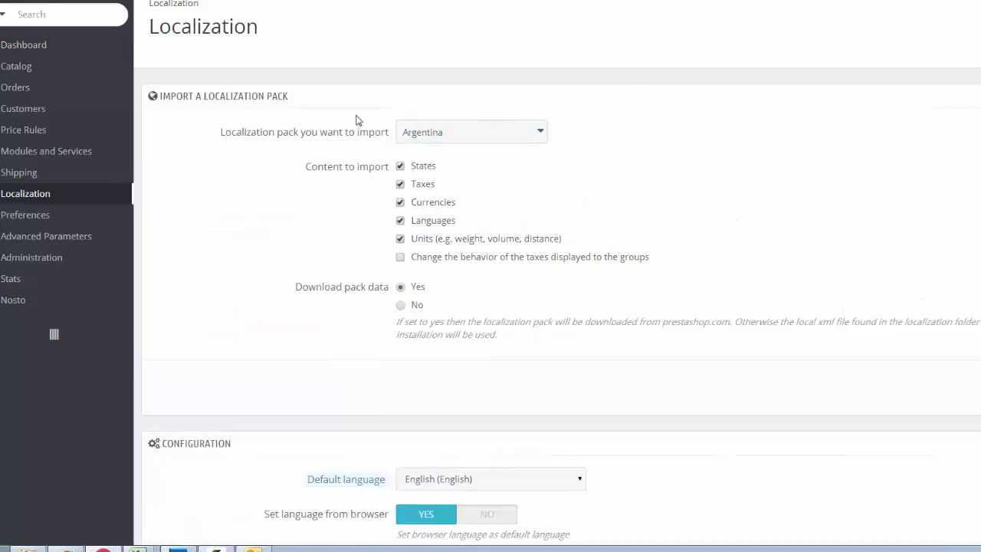
left_click_drag(320, 99, 158, 103)
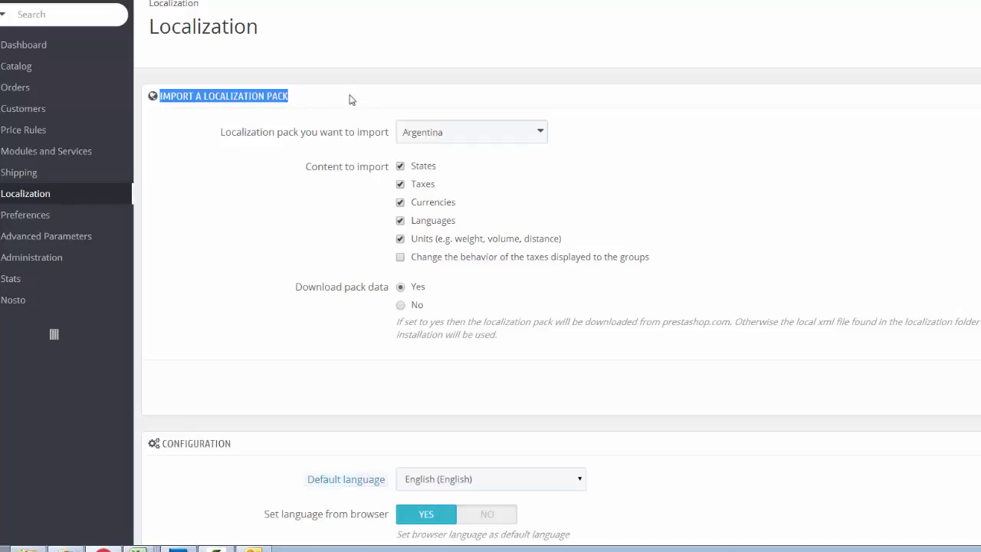
Step: Search the localization pack list for 'india' and select India
left_click(484, 141)
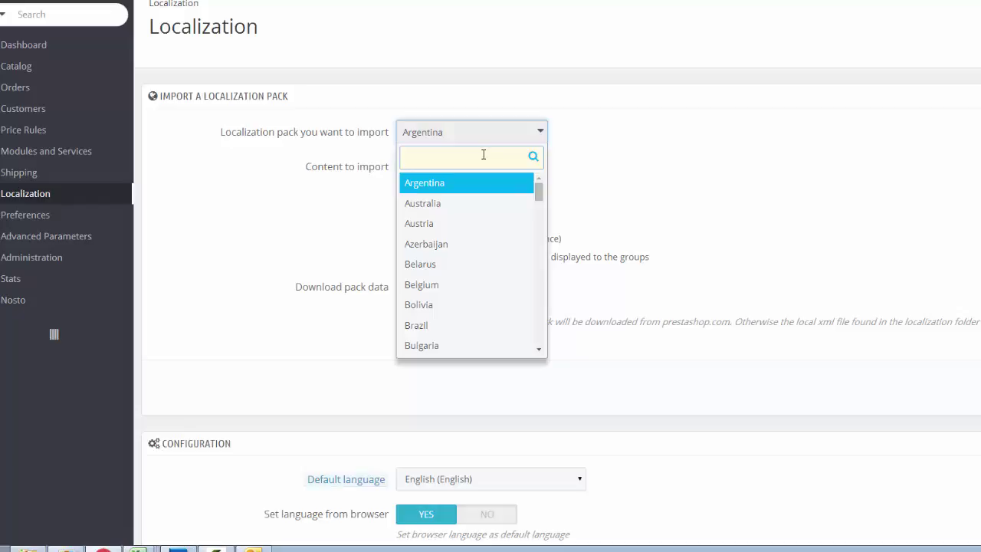
type("india")
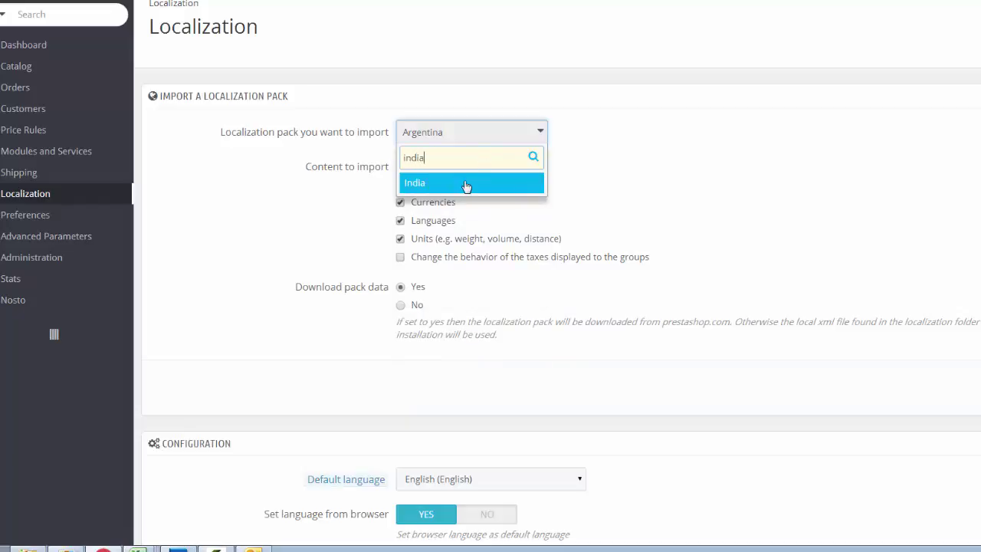
left_click(466, 184)
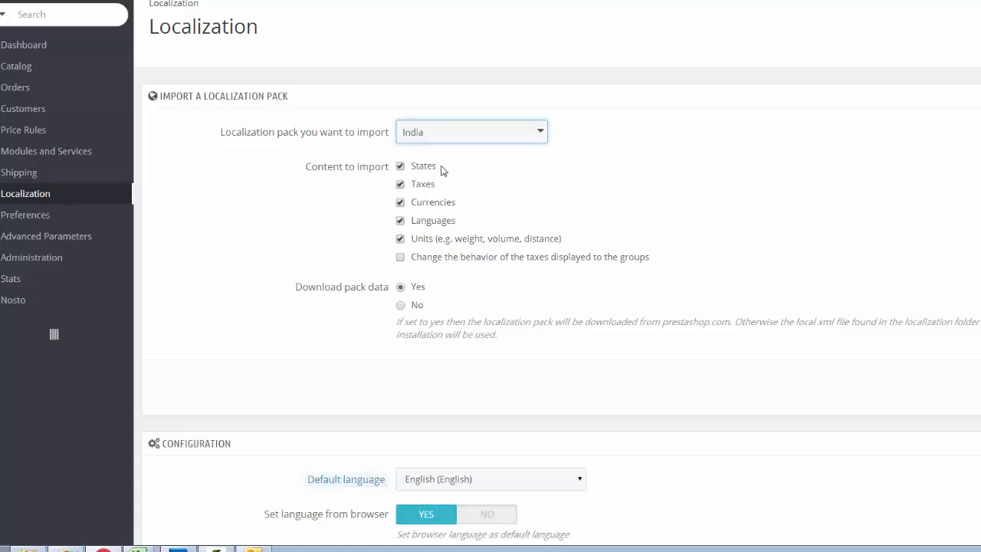
Step: Uncheck Taxes, Currencies, Languages and Units under Content to import
left_click_drag(442, 169, 436, 243)
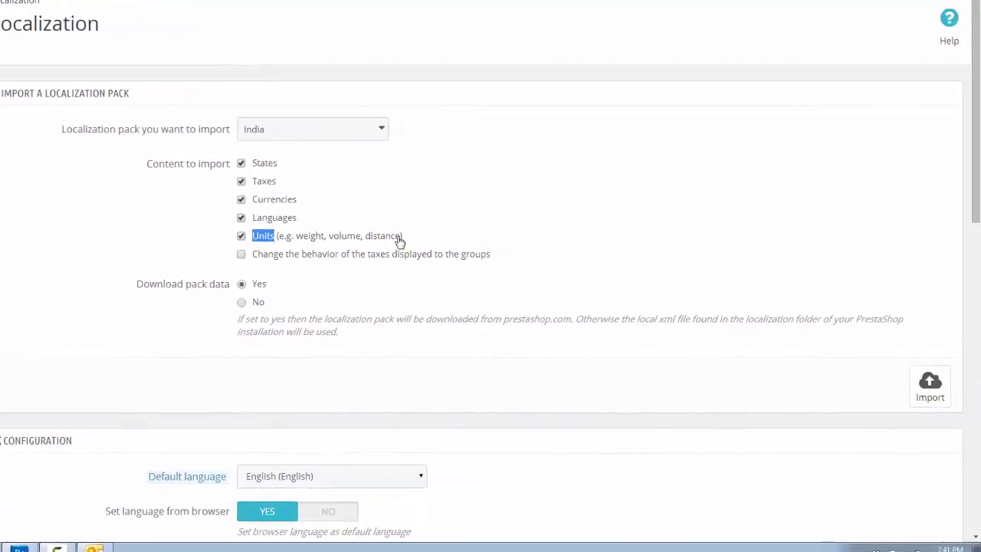
left_click(240, 235)
left_click(241, 218)
left_click(276, 200)
left_click(253, 184)
Step: Recheck Taxes, Currencies, Languages and Units, then import the India pack
left_click(241, 182)
left_click(242, 201)
left_click(241, 217)
left_click(244, 235)
left_click(936, 383)
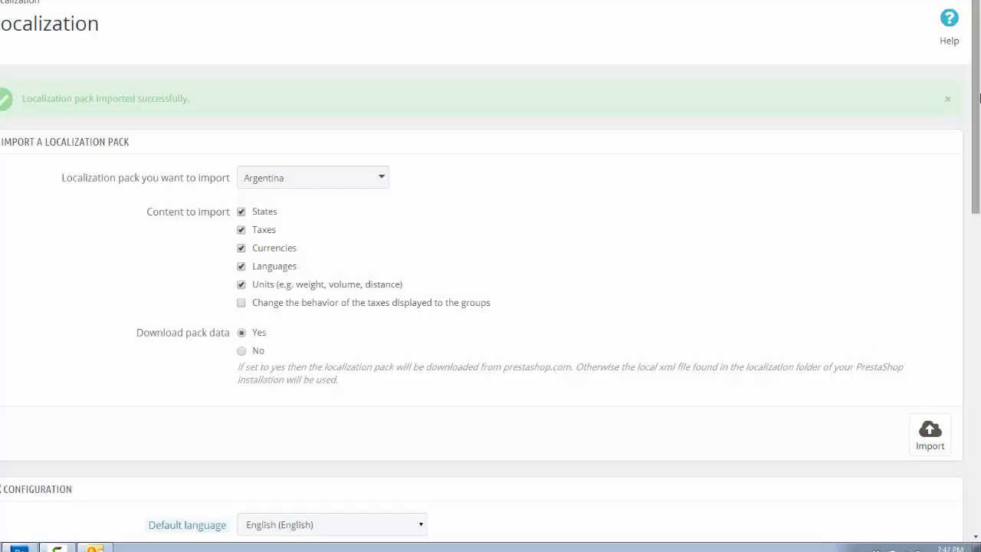
Step: Keep English, India and Indian Rupee as default language, country and currency
left_click_drag(978, 94, 978, 159)
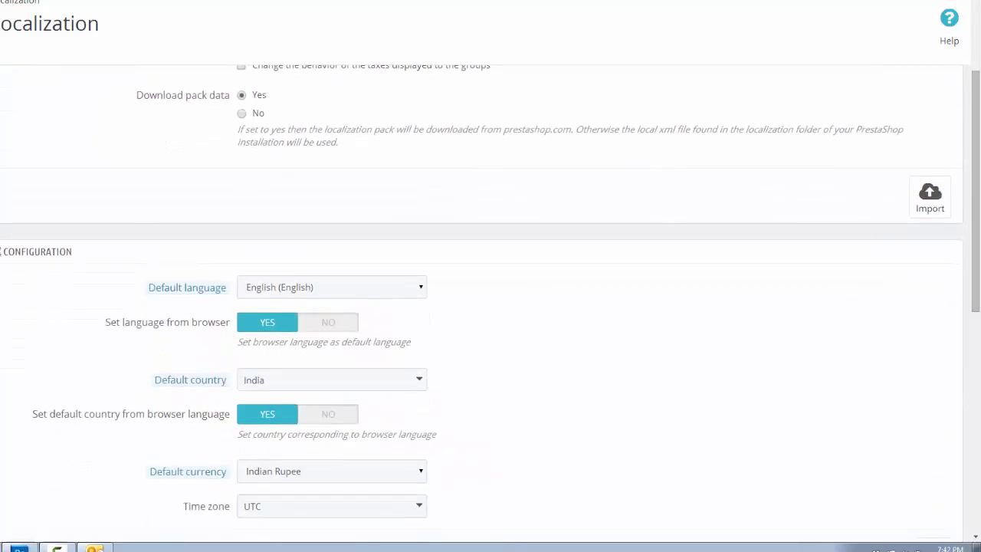
left_click(296, 290)
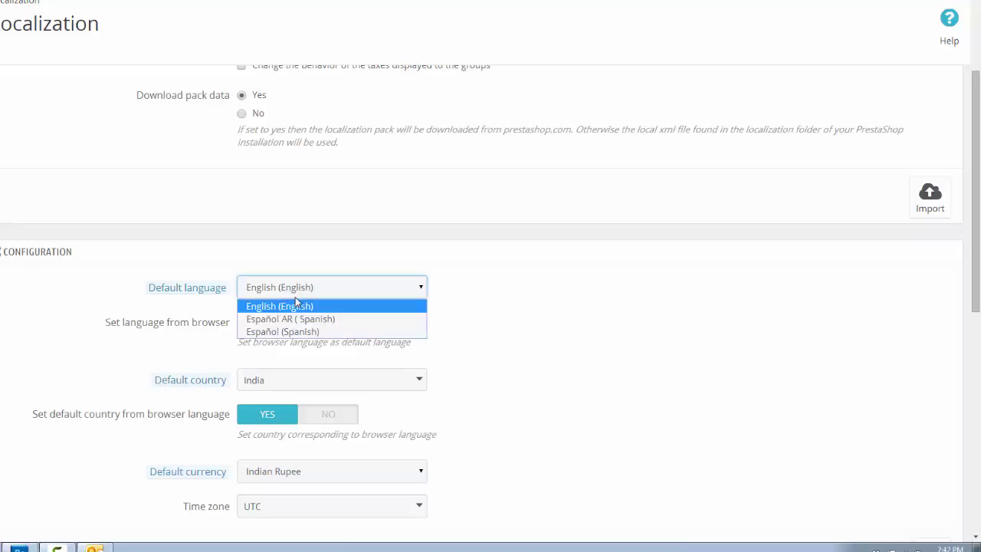
left_click(292, 312)
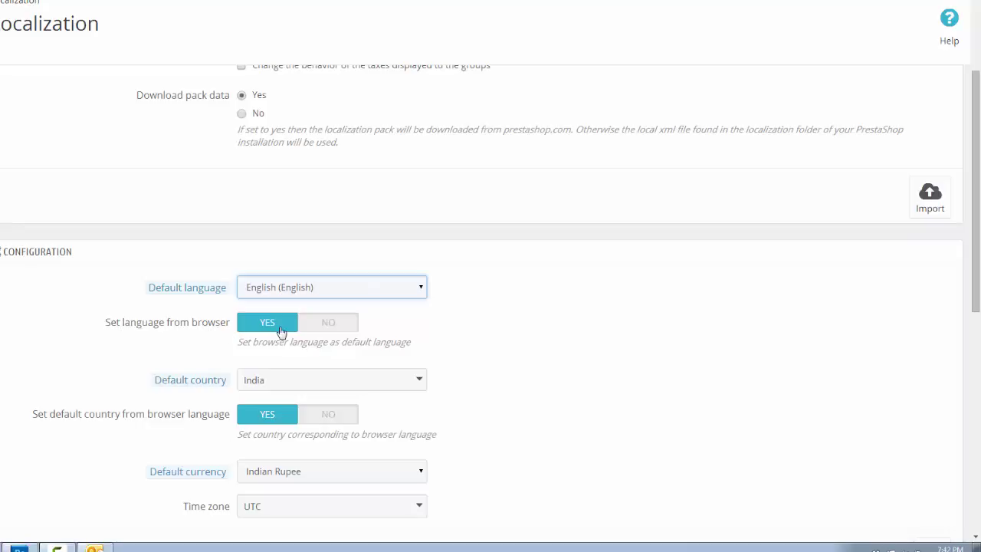
left_click(326, 381)
scroll(88, 373, "down", 1)
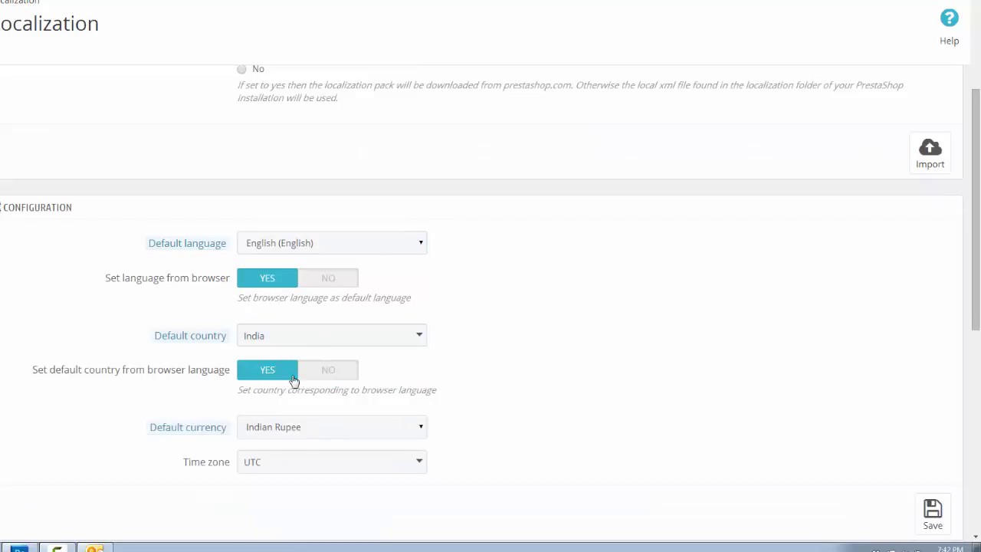
left_click(299, 431)
left_click(360, 435)
Step: Filter the time zone list to Asia and pick Asia/Calcutta
left_click(307, 471)
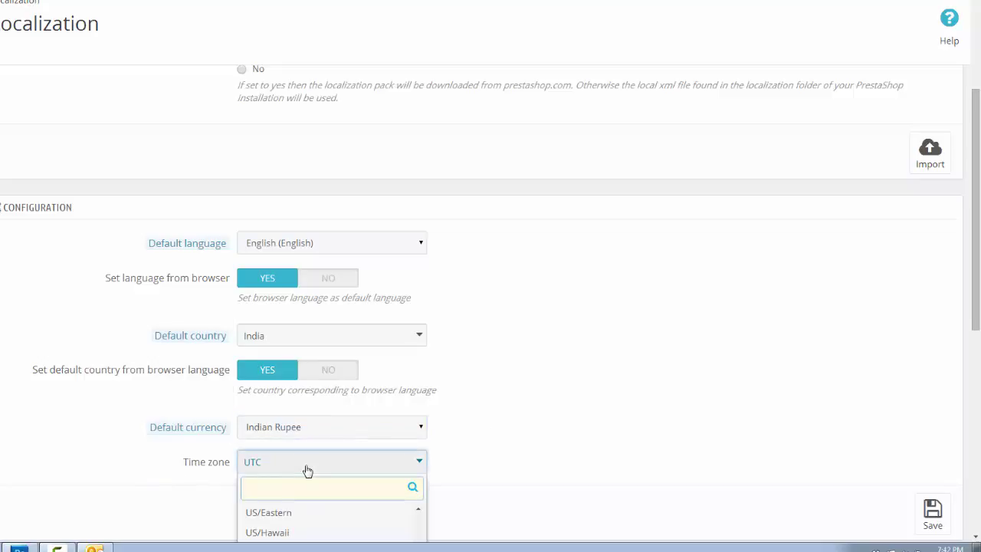
scroll(307, 471, "down", 3)
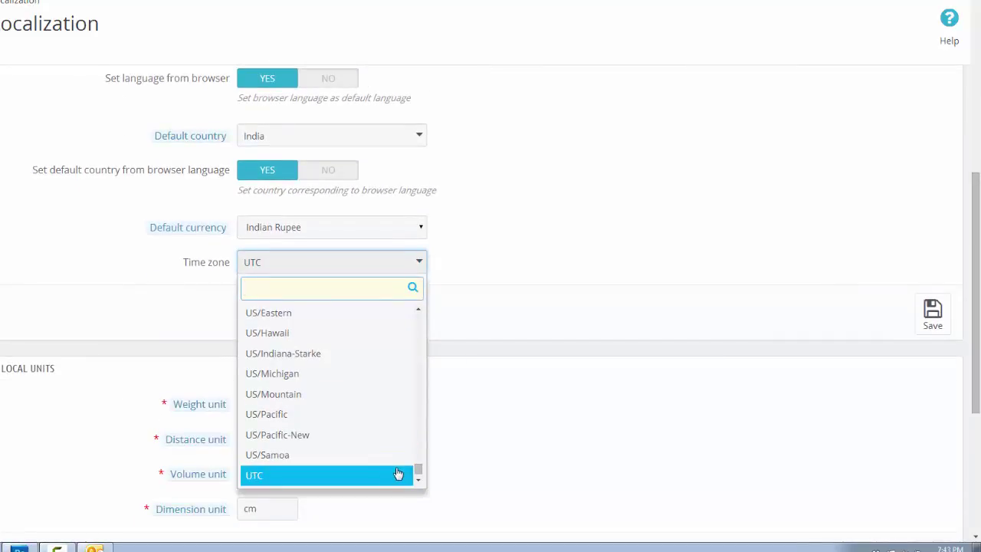
left_click_drag(418, 470, 417, 449)
type("sia")
key("Down")
key("Down")
key("Down")
key("Down")
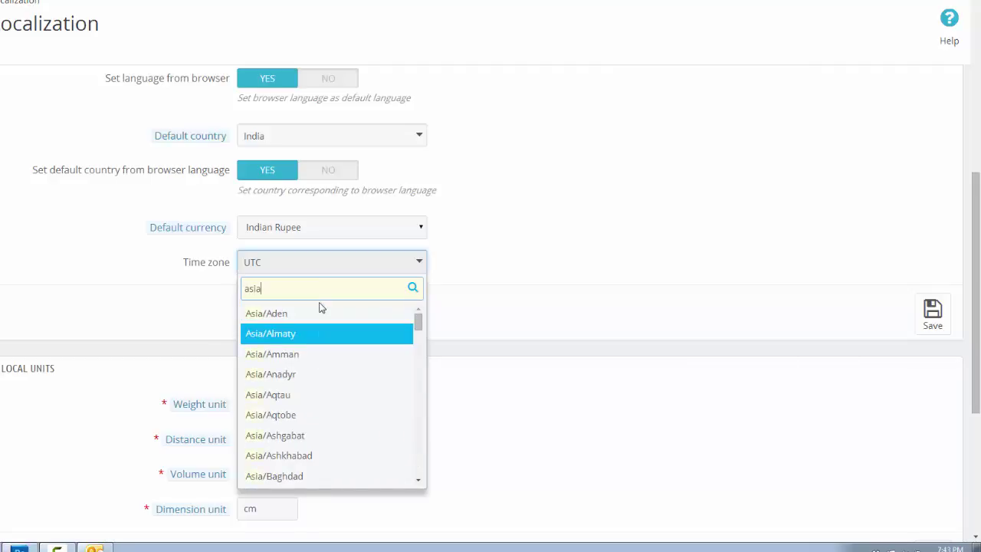
key("Down")
key("Down")
key("Down")
key("Down")
key("Down")
key("Down")
key("Down")
key("Down")
key("Down")
key("Down")
key("Down")
key("Down")
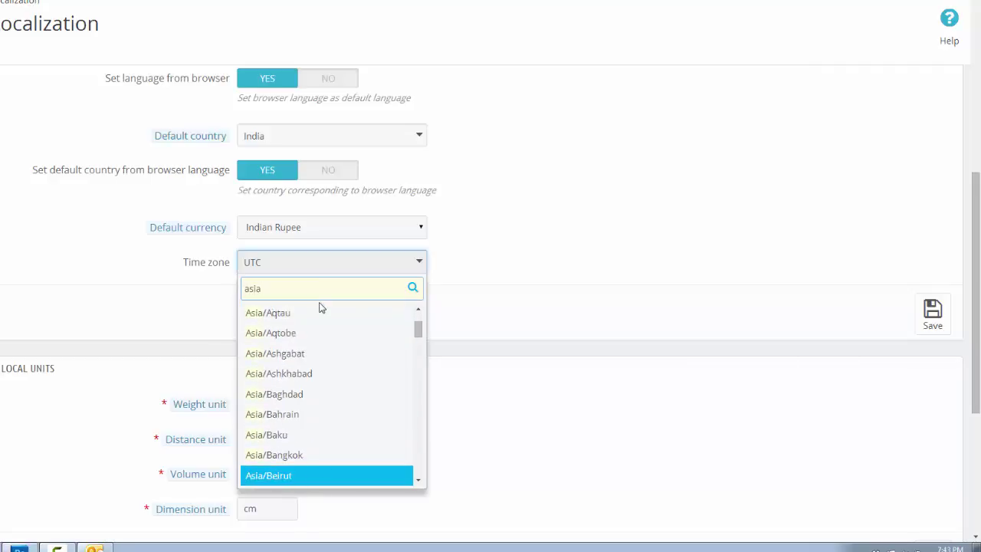
key("Up")
key("Return")
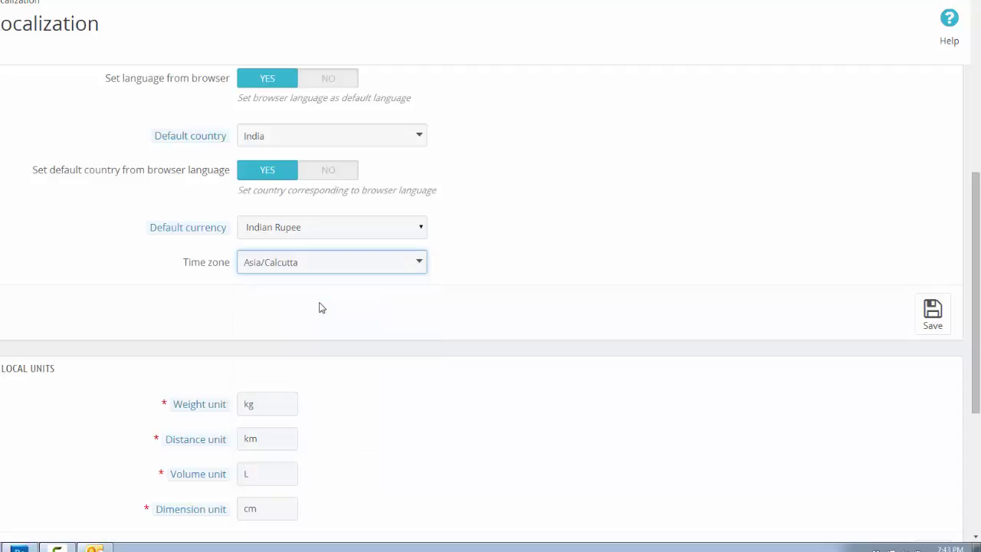
scroll(361, 365, "down", 1)
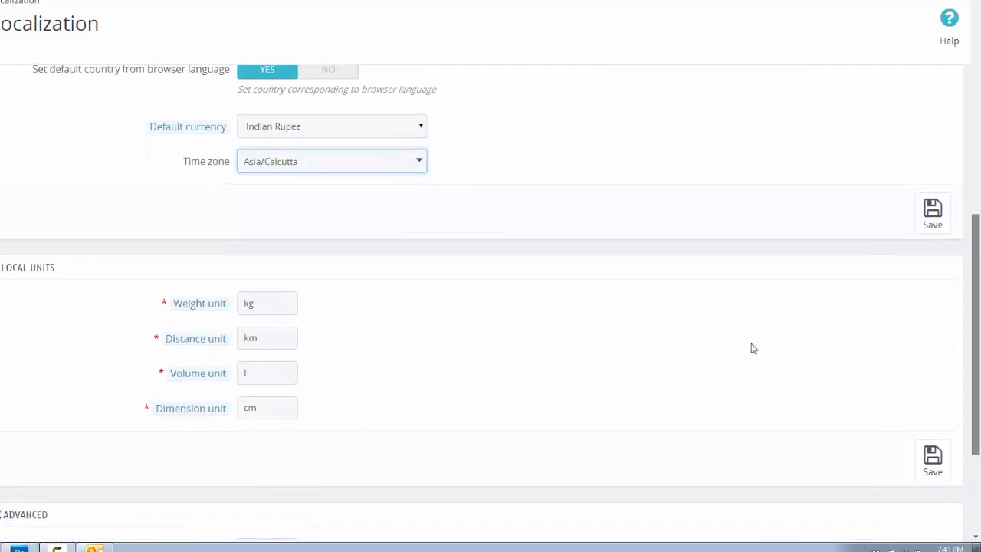
mouse_move(227, 312)
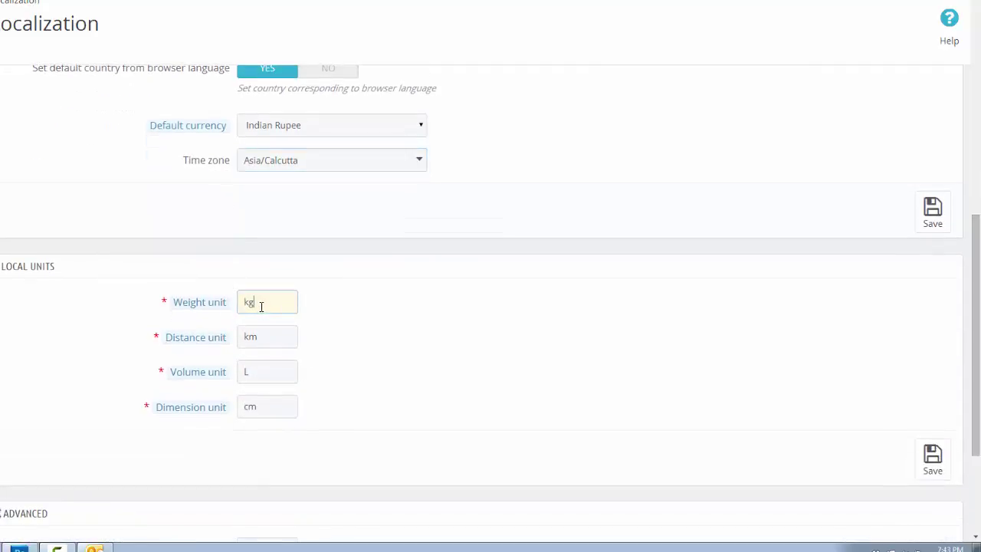
left_click_drag(261, 338, 190, 367)
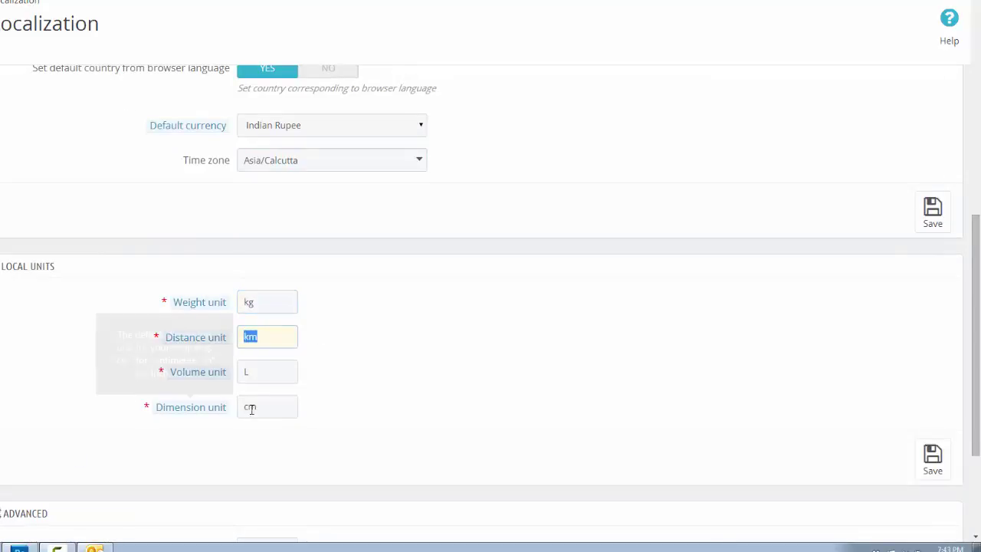
left_click_drag(269, 373, 228, 381)
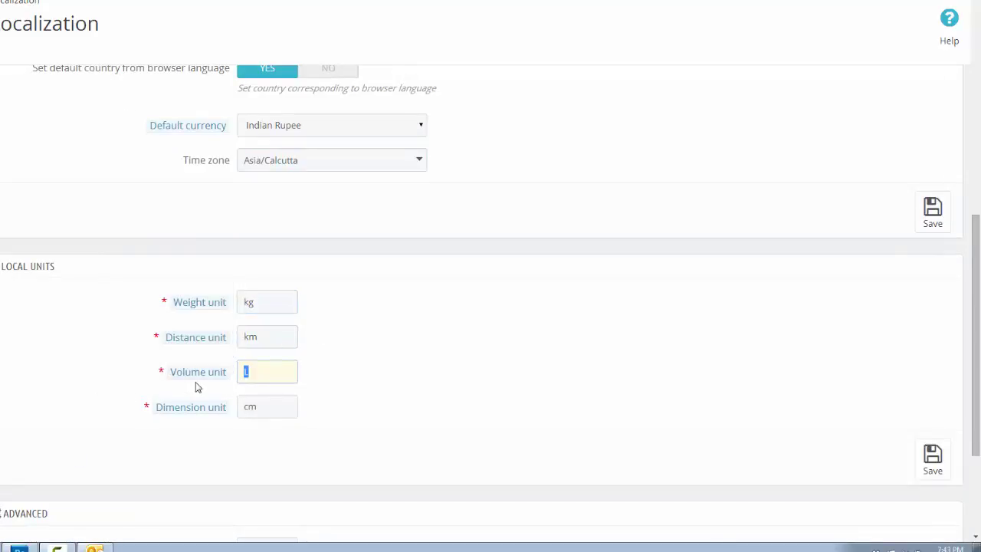
left_click_drag(287, 408, 225, 414)
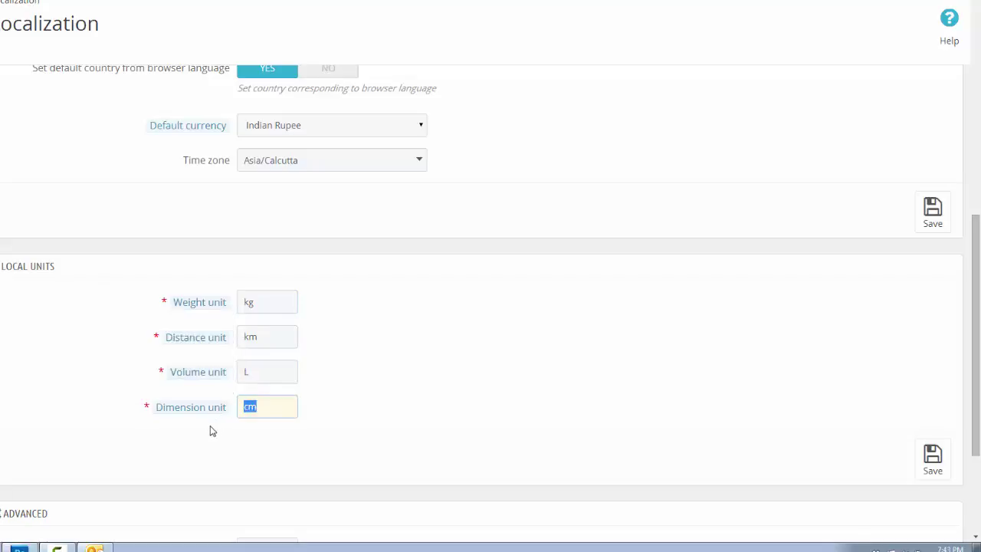
scroll(267, 379, "down", 3)
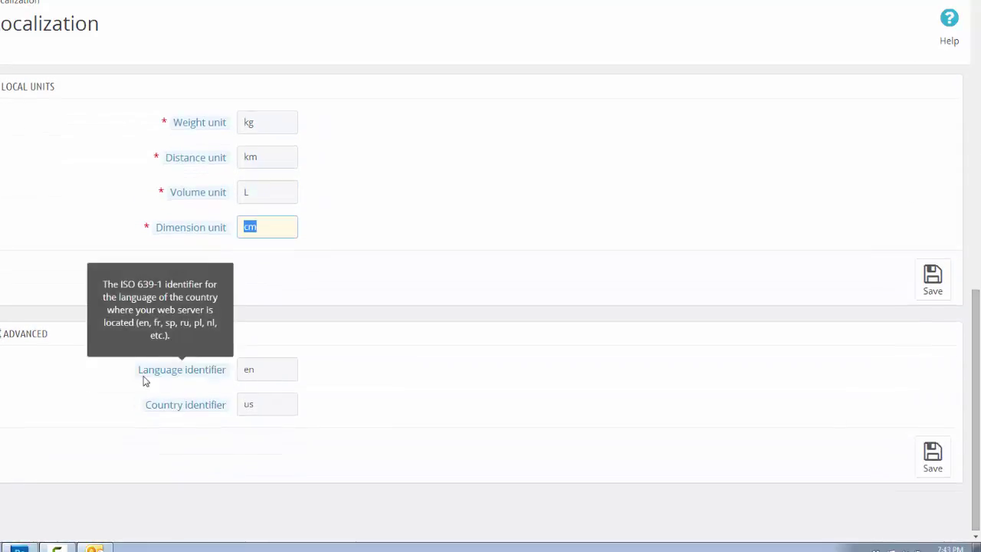
Step: Replace country identifier 'us' with 'in', leaving language identifier 'en', and save
left_click(269, 376)
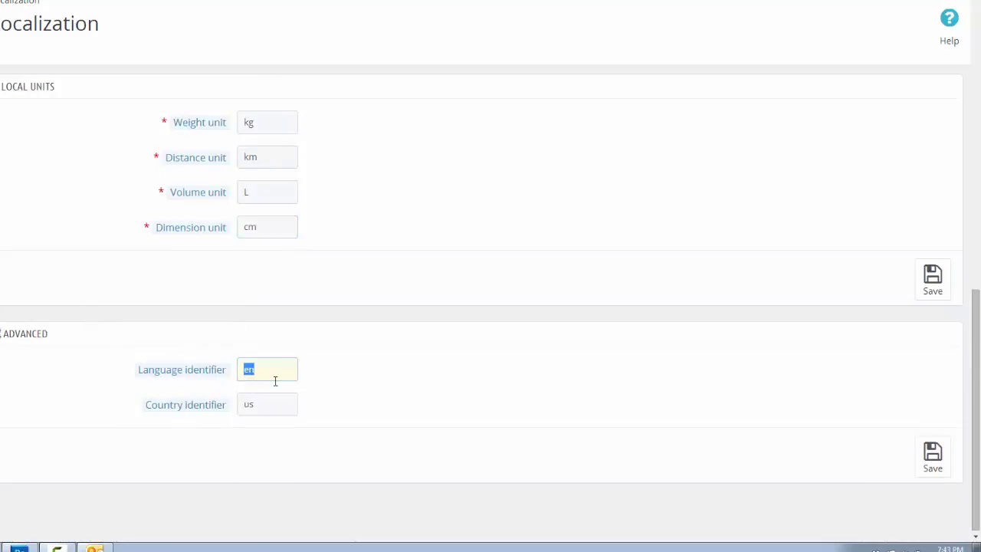
left_click_drag(270, 409, 97, 425)
type("in")
scroll(421, 426, "down", 1)
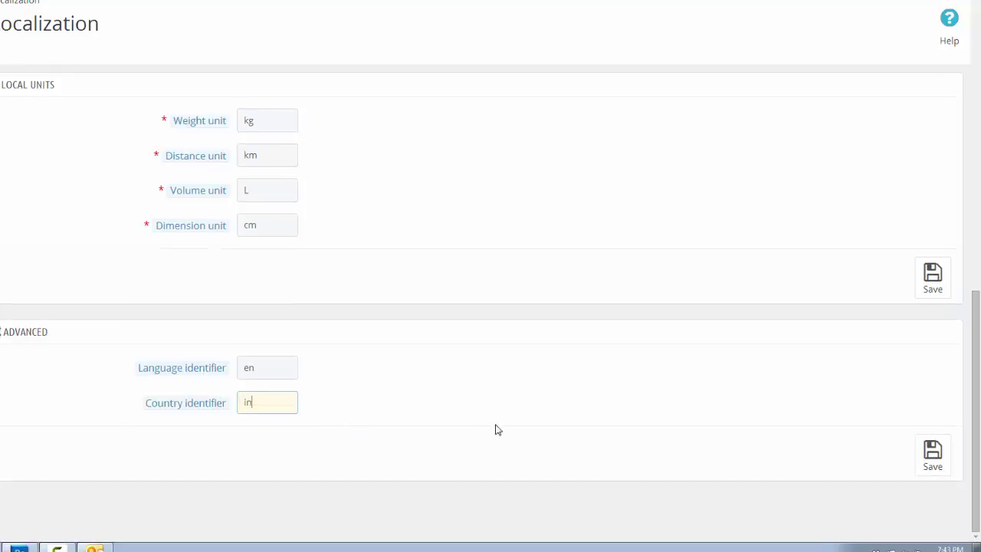
left_click(495, 429)
left_click(941, 460)
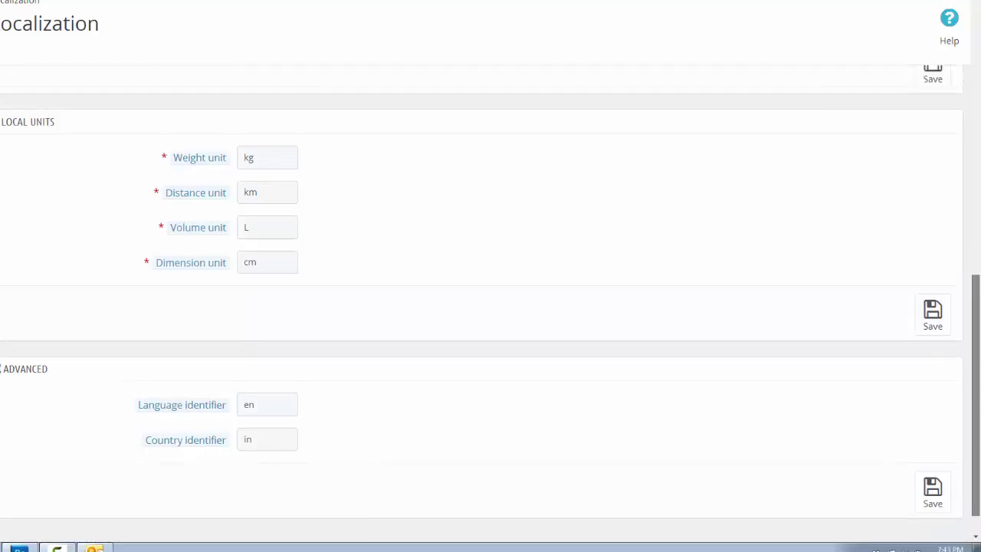
left_click_drag(978, 338, 979, 151)
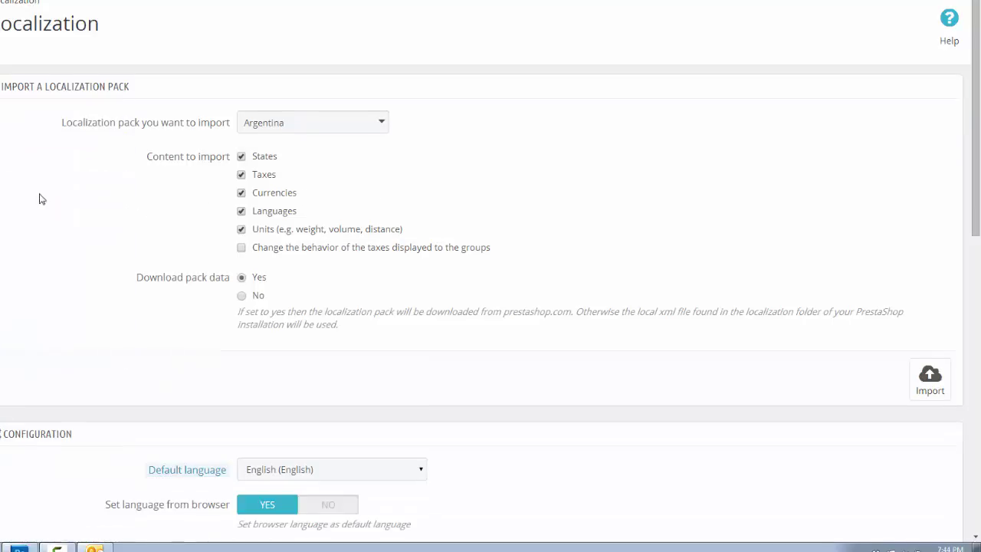
scroll(470, 352, "down", 8)
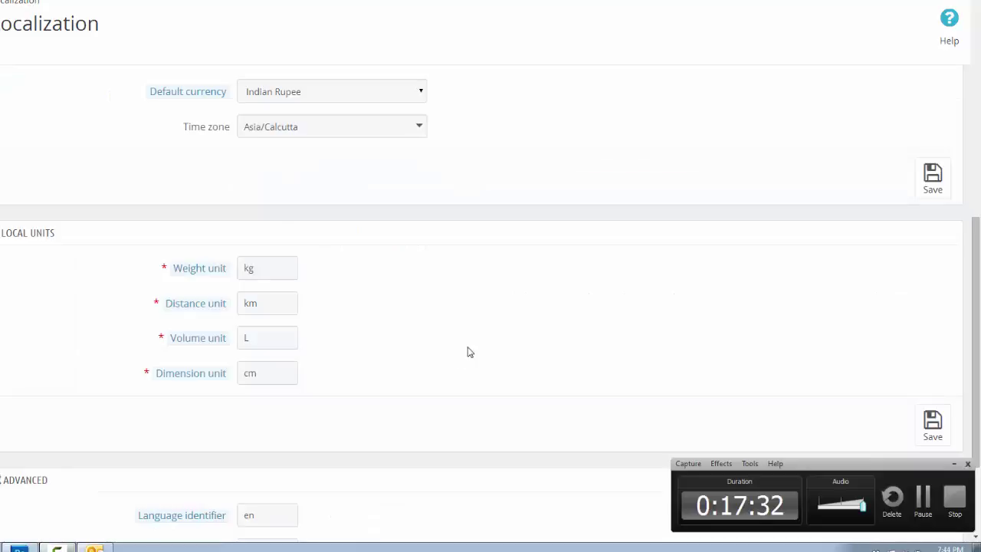